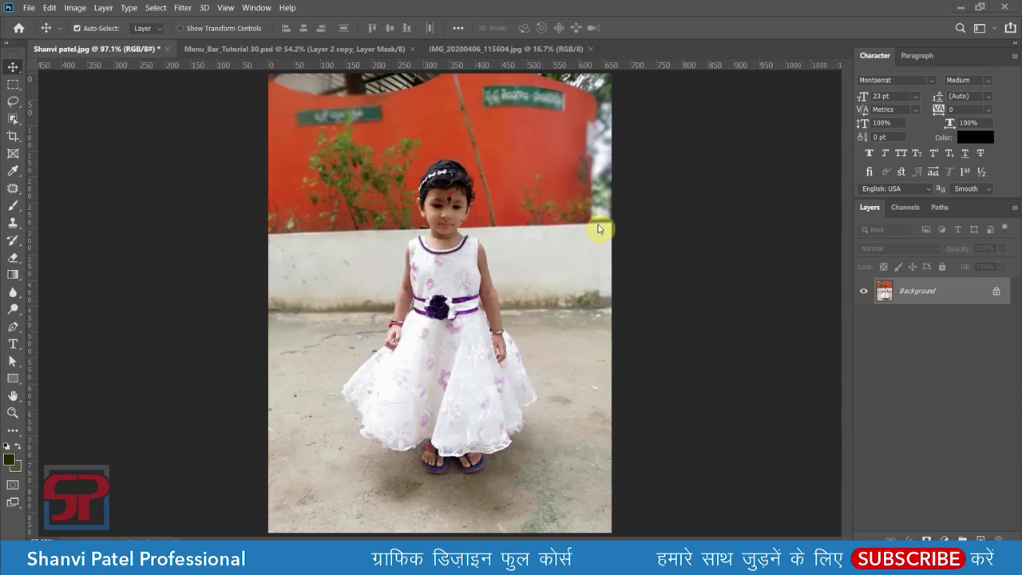
Show the Image > Mode colour choices, with RGB Color still checked.
click(74, 8)
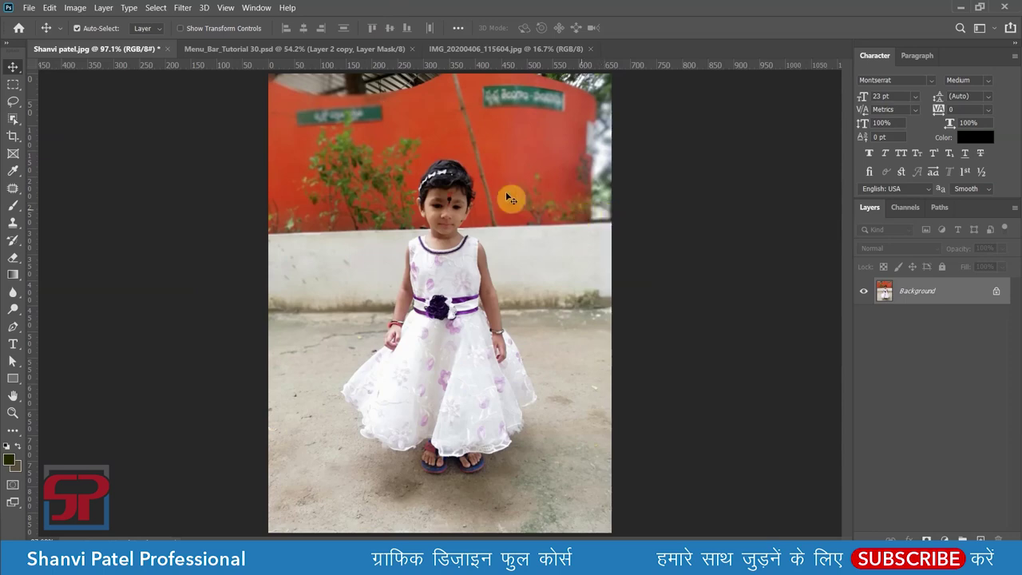
click(75, 8)
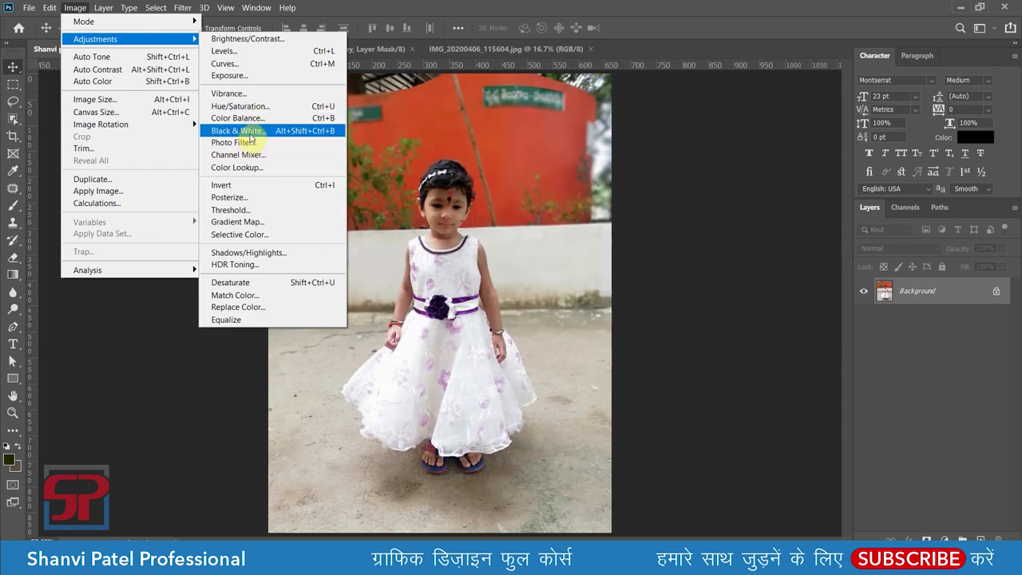
mouse_move(128, 22)
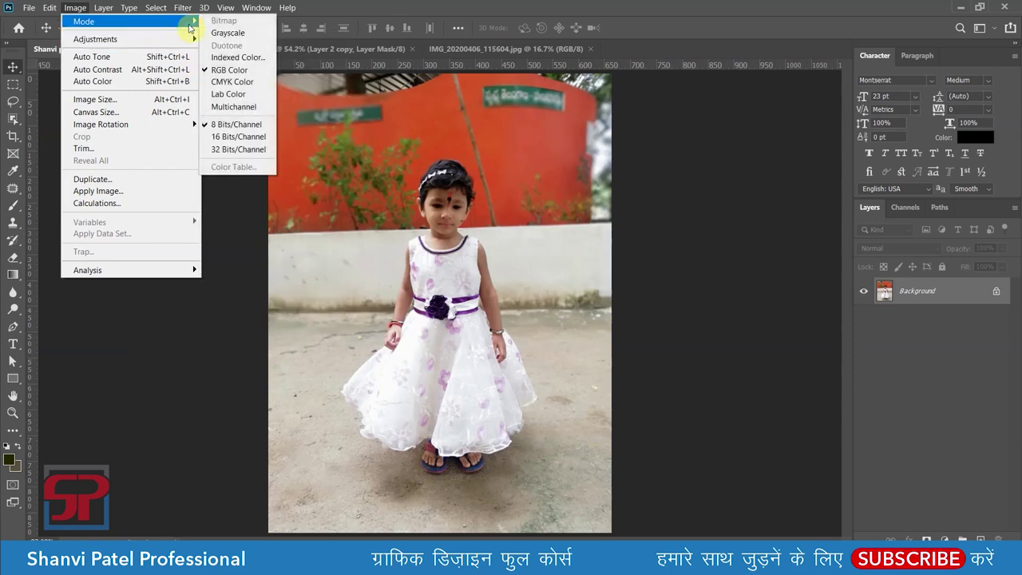
Duplicate the Background layer into a new Layer 1 with Ctrl+J.
key(Escape)
key(Escape)
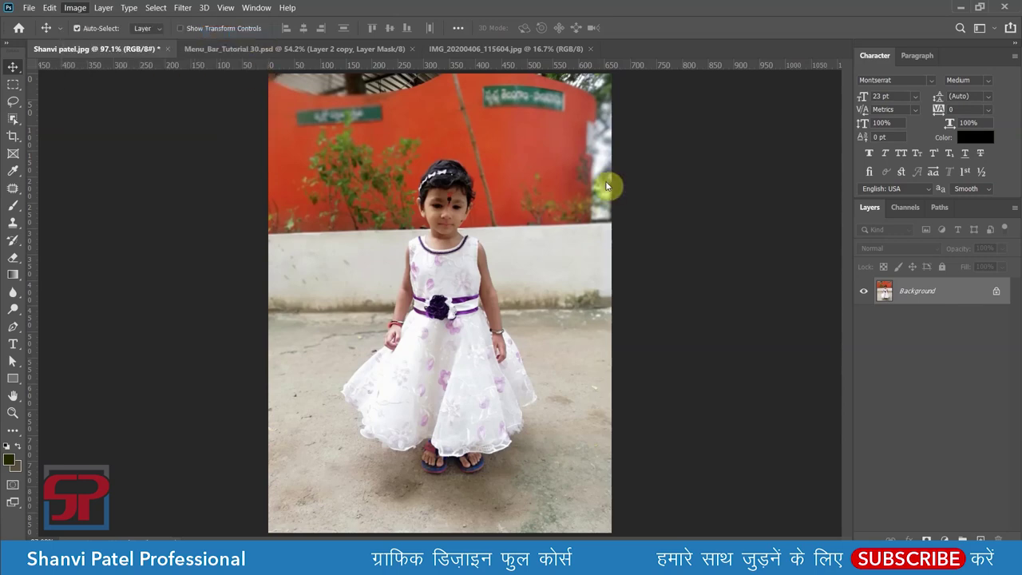
click(476, 238)
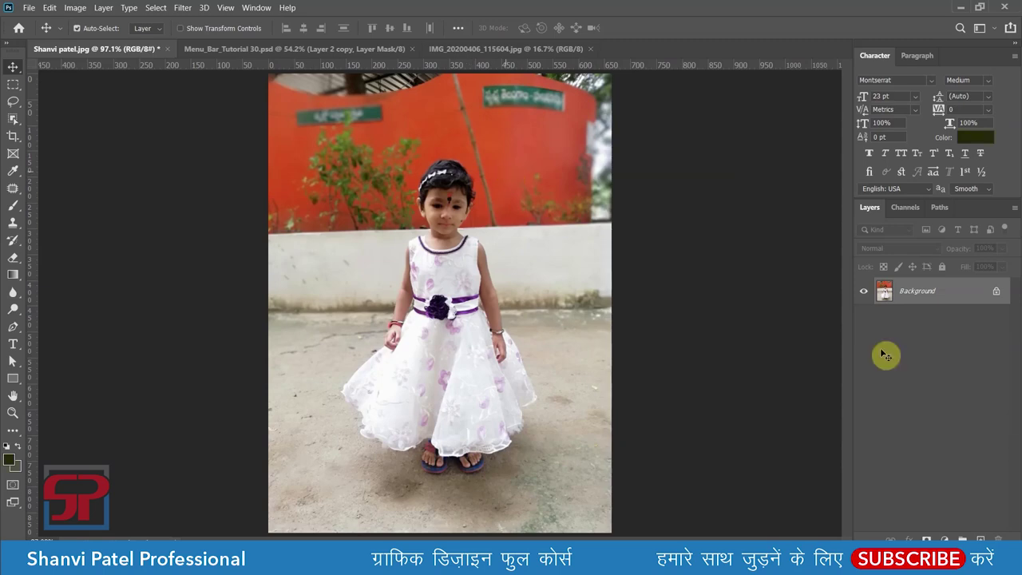
key(ctrl+j)
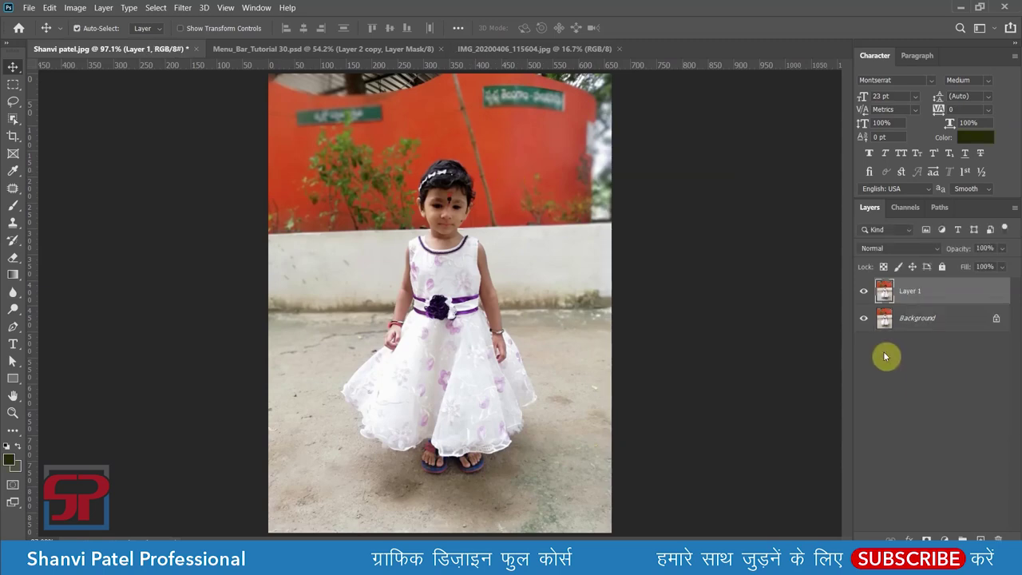
click(74, 7)
mouse_move(95, 39)
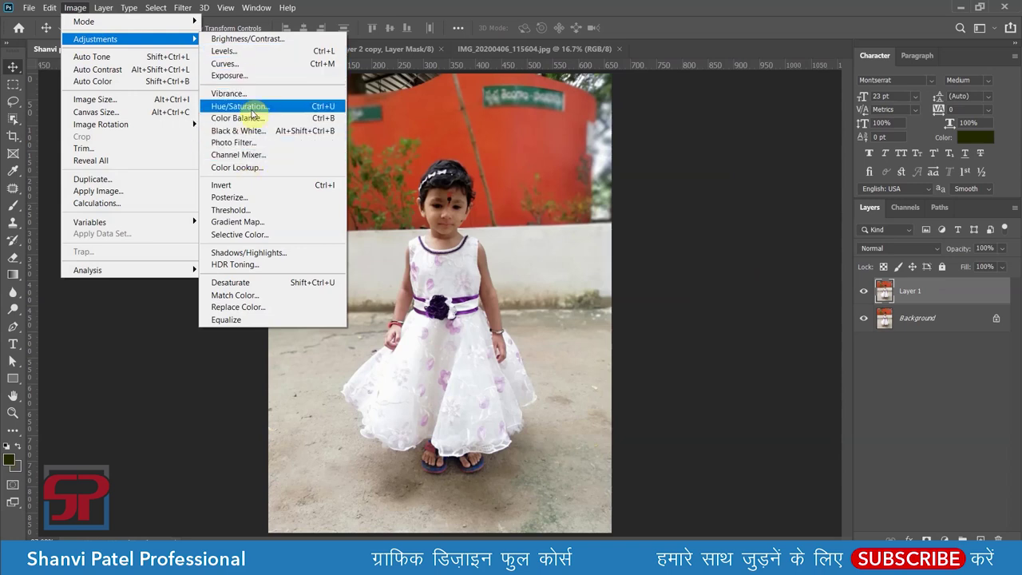
click(234, 109)
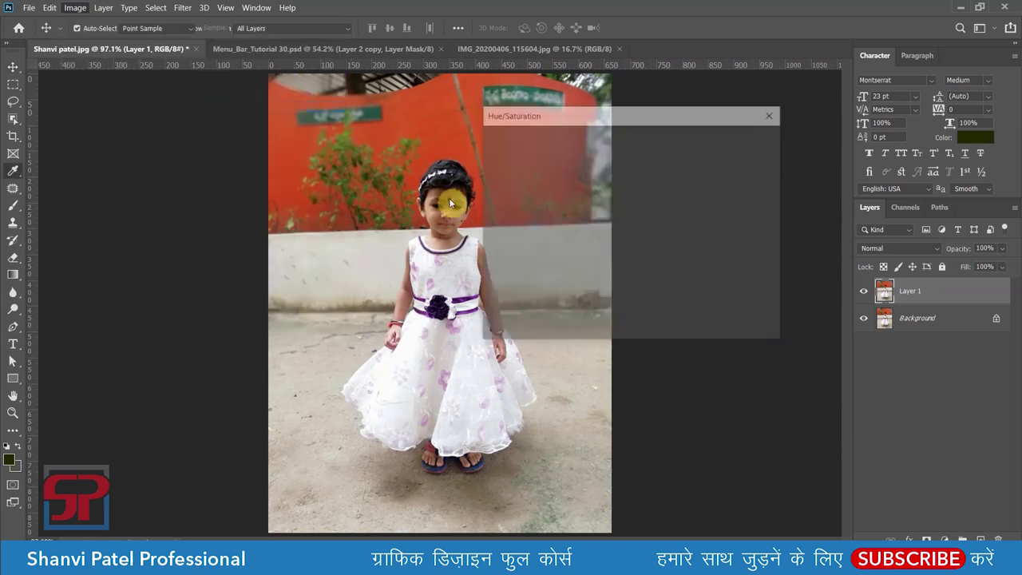
drag(599, 241, 508, 237)
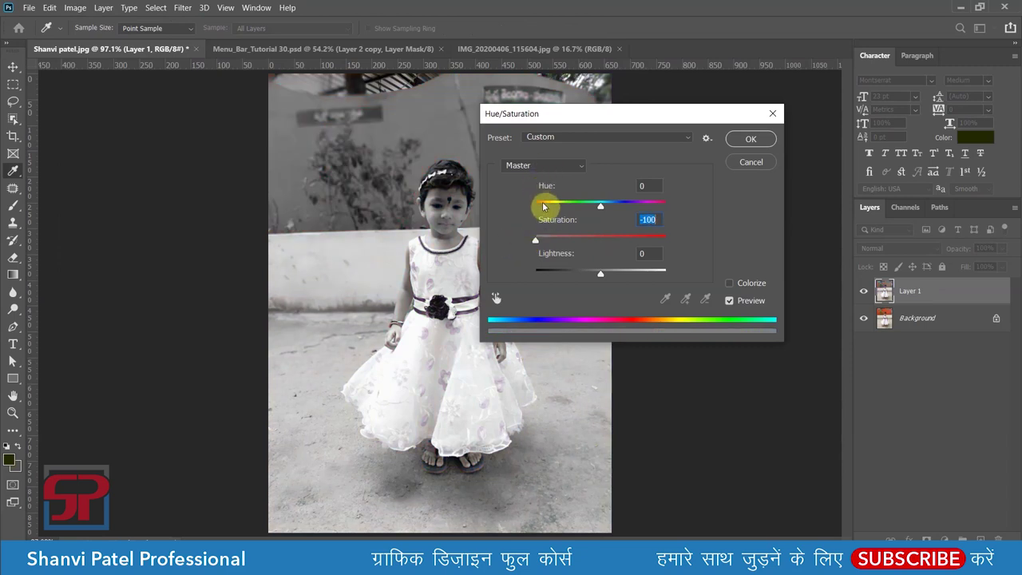
click(750, 162)
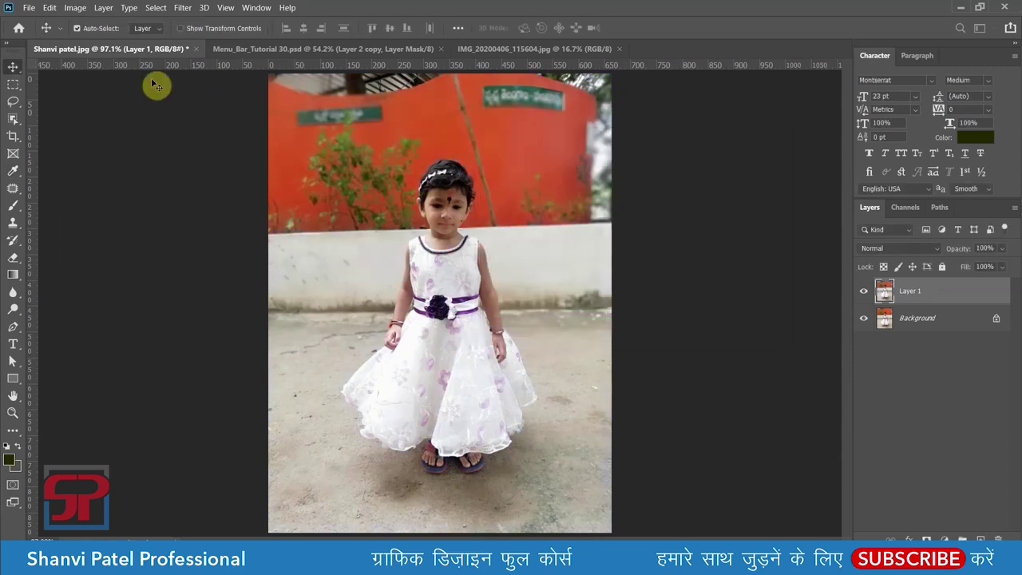
click(76, 8)
mouse_move(95, 39)
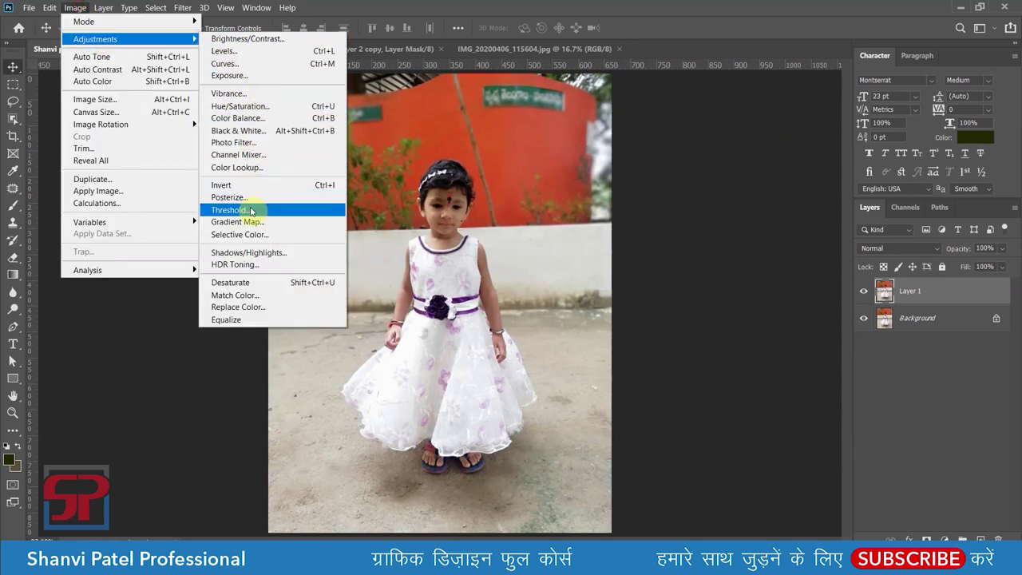
click(251, 210)
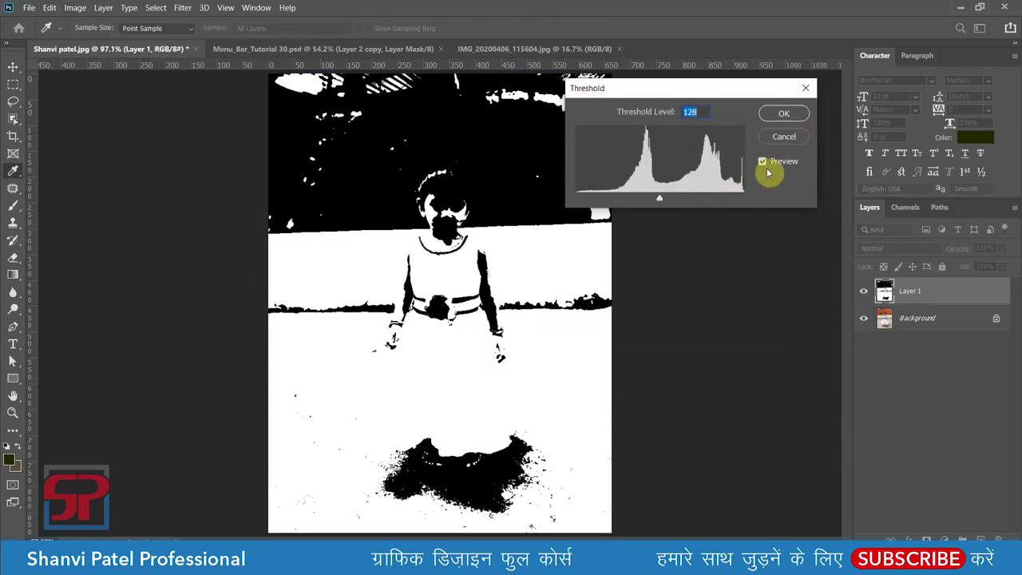
click(782, 138)
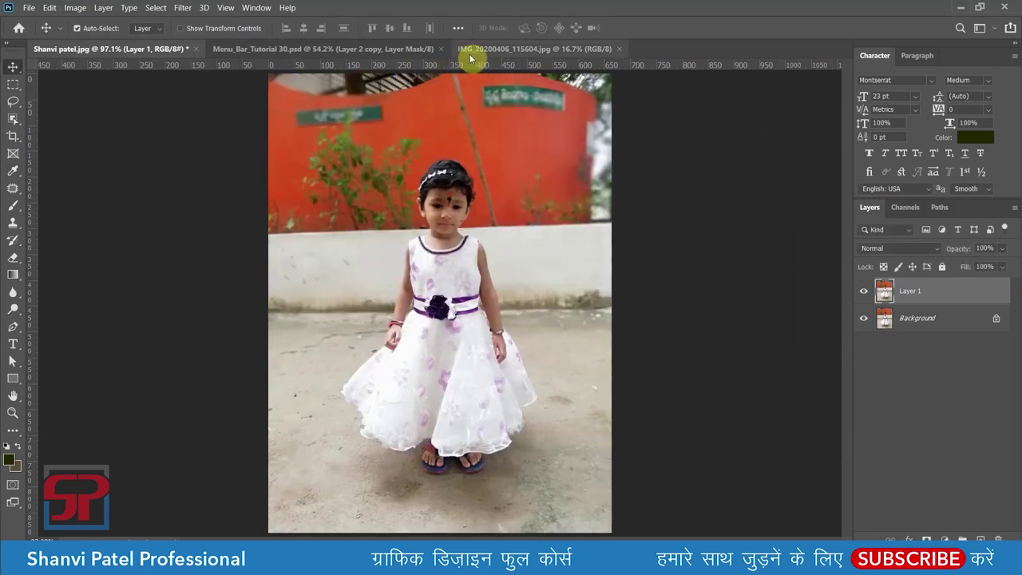
click(495, 51)
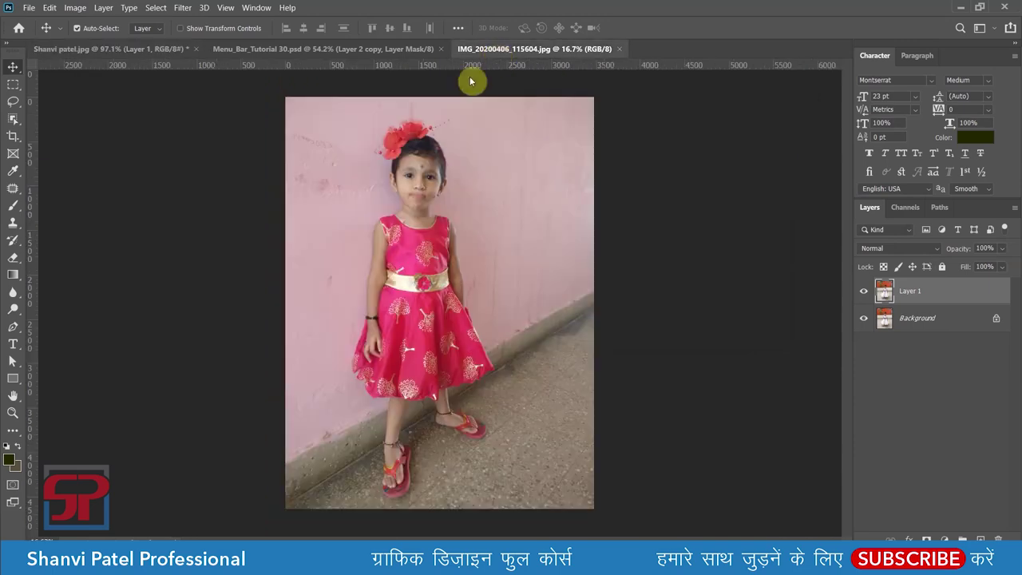
On the pink-dress photo, preview Threshold at 172 and cancel, then apply Desaturate.
click(77, 8)
mouse_move(95, 39)
click(260, 210)
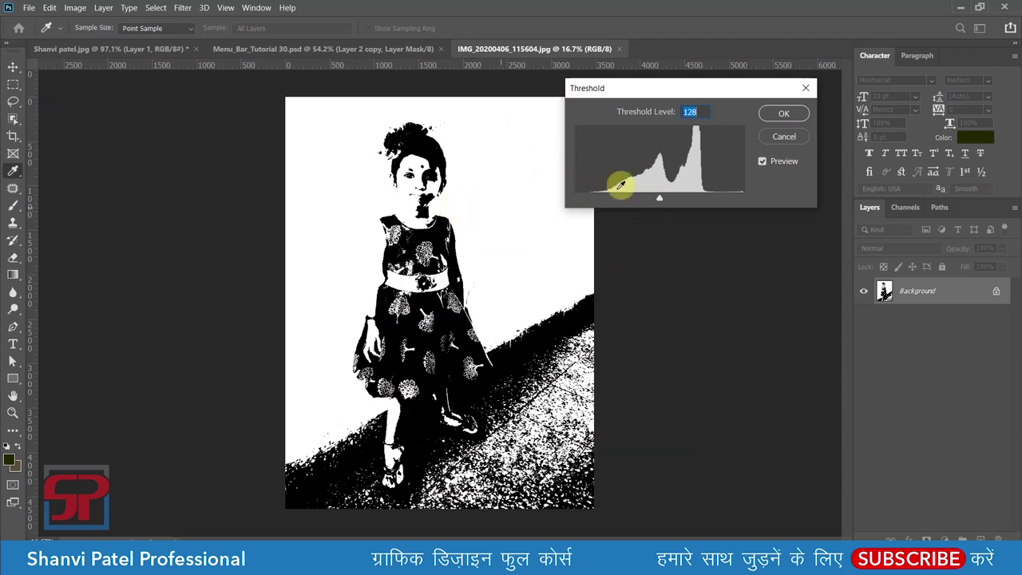
mouse_move(660, 202)
mouse_down()
mouse_move(639, 201)
mouse_move(690, 201)
mouse_move(669, 201)
mouse_up()
click(779, 137)
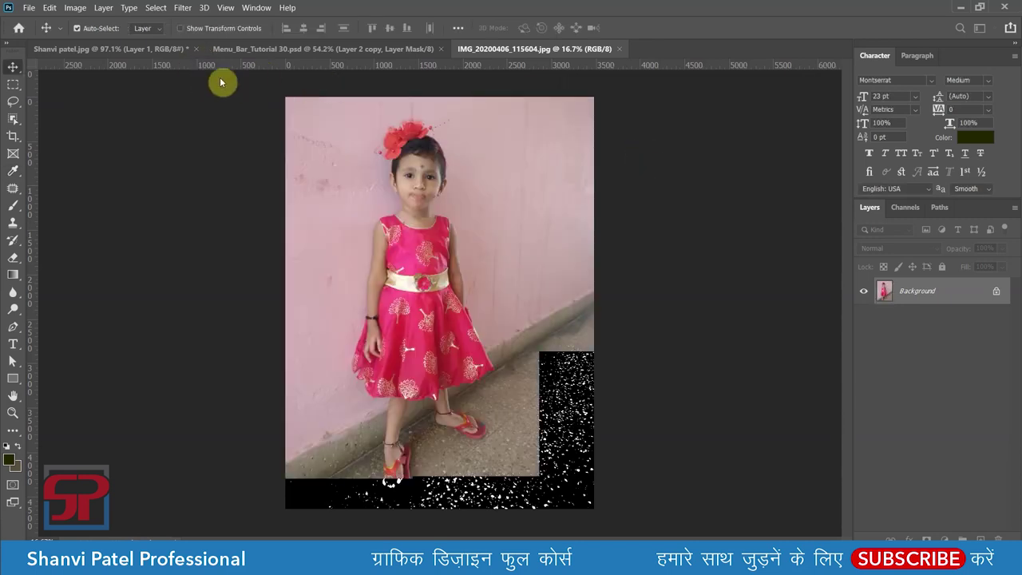
click(76, 8)
mouse_move(95, 38)
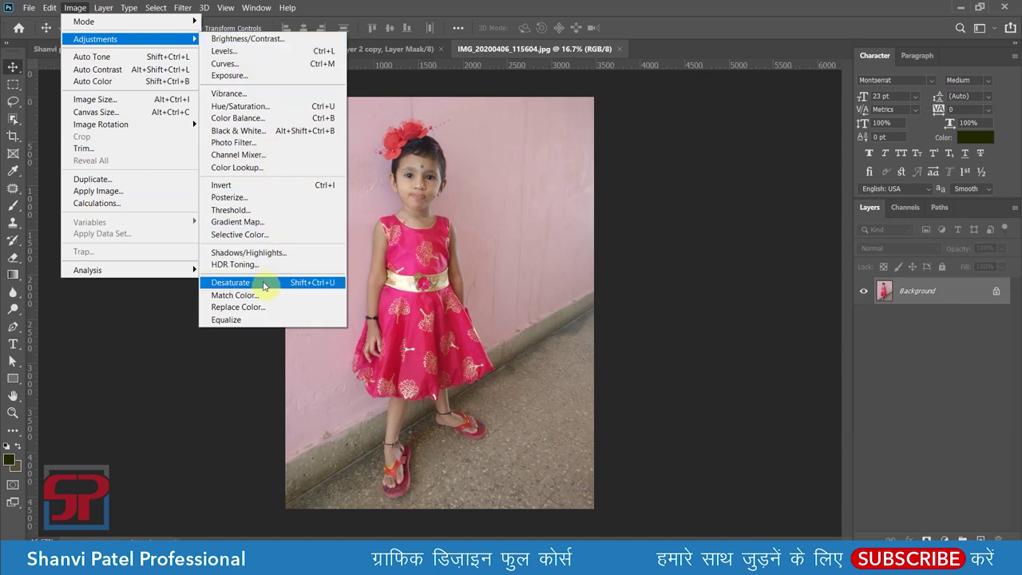
click(263, 284)
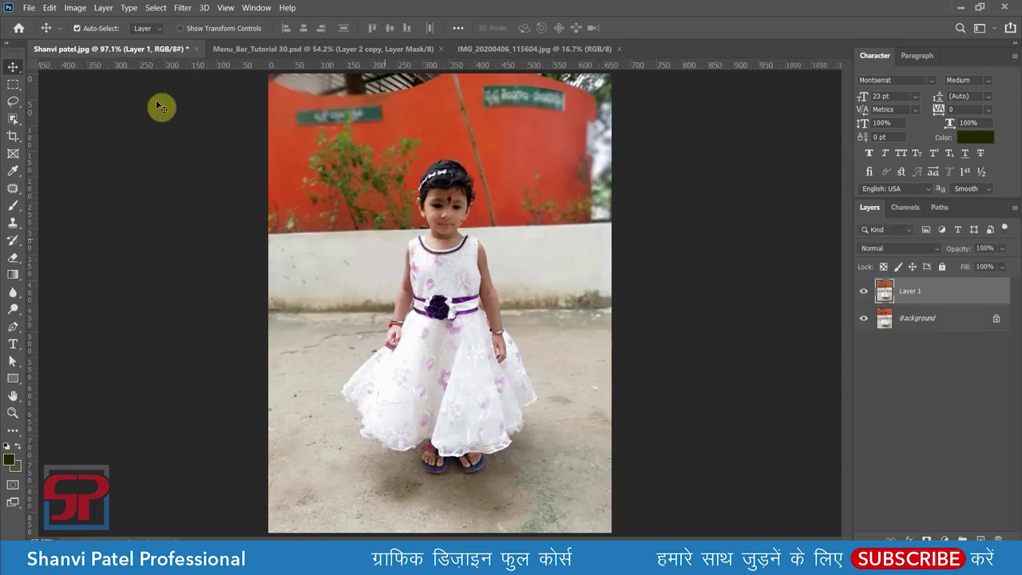
Show the Image > Adjustments list for Layer 1, pointing at Black & White.
click(77, 9)
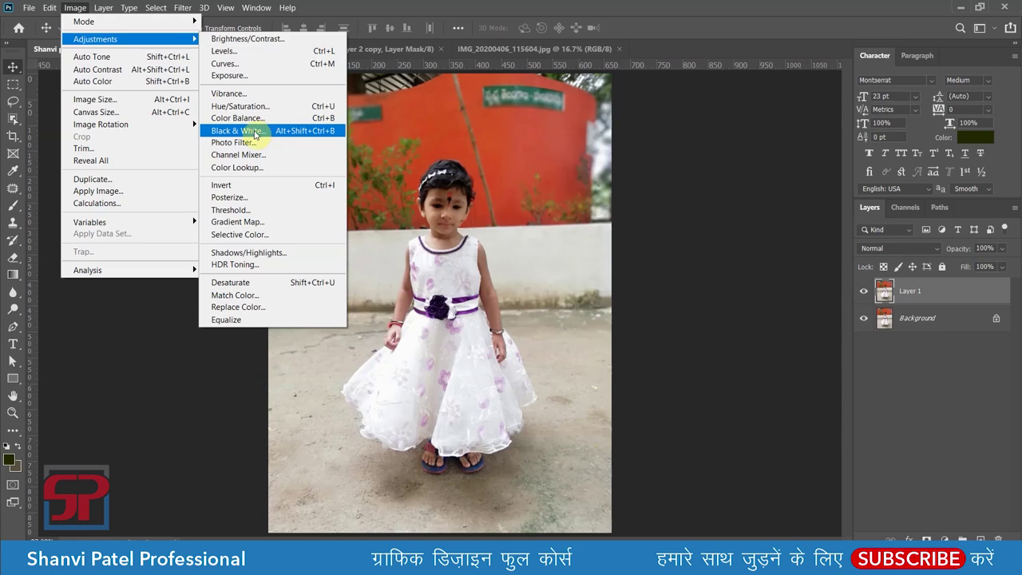
Open Black & White on Layer 1 and darken the Reds value, toggling Preview to compare.
click(256, 132)
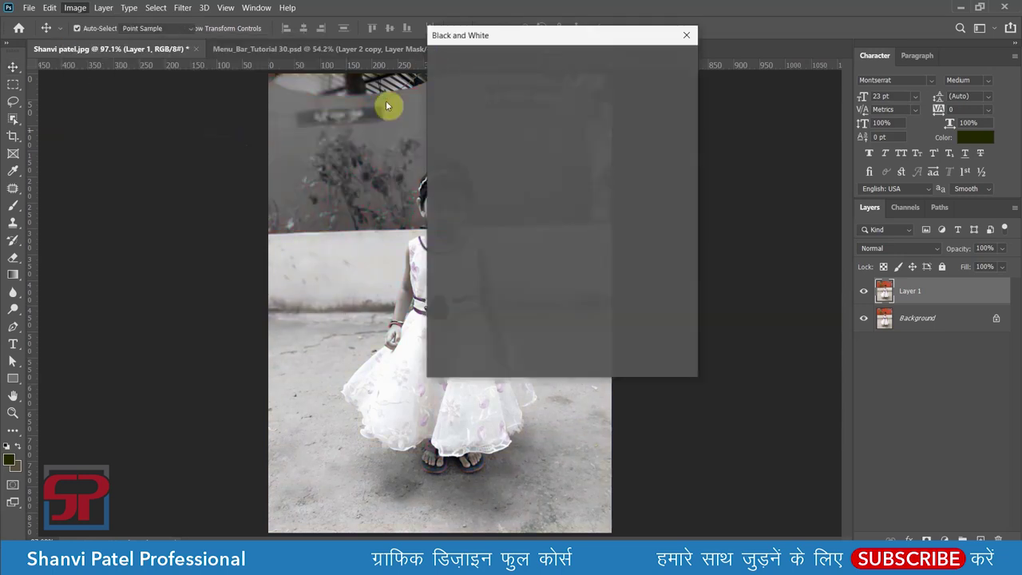
drag(560, 38, 746, 31)
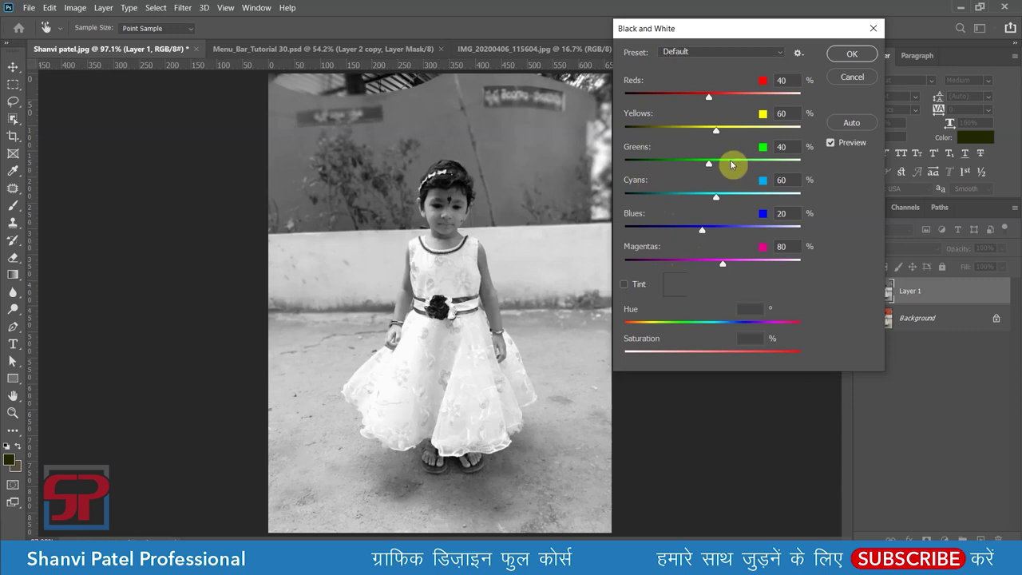
mouse_move(708, 96)
mouse_down()
mouse_move(662, 97)
mouse_move(683, 96)
mouse_up()
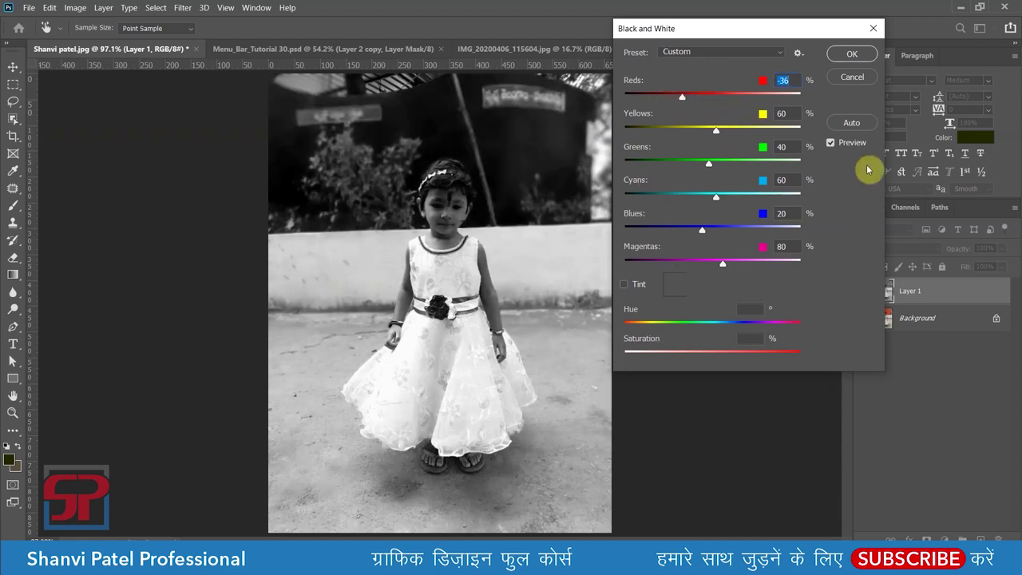
click(831, 143)
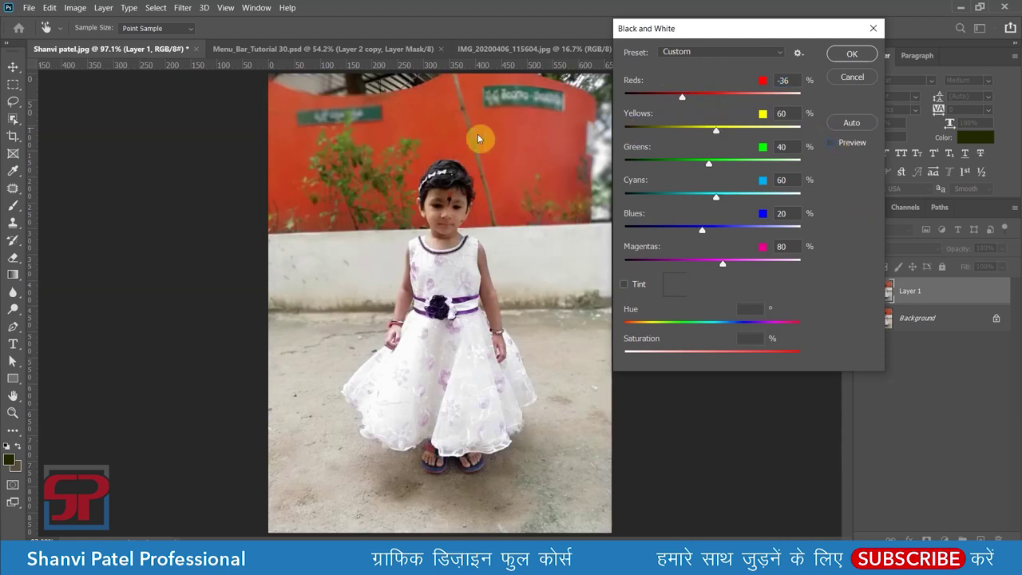
click(432, 118)
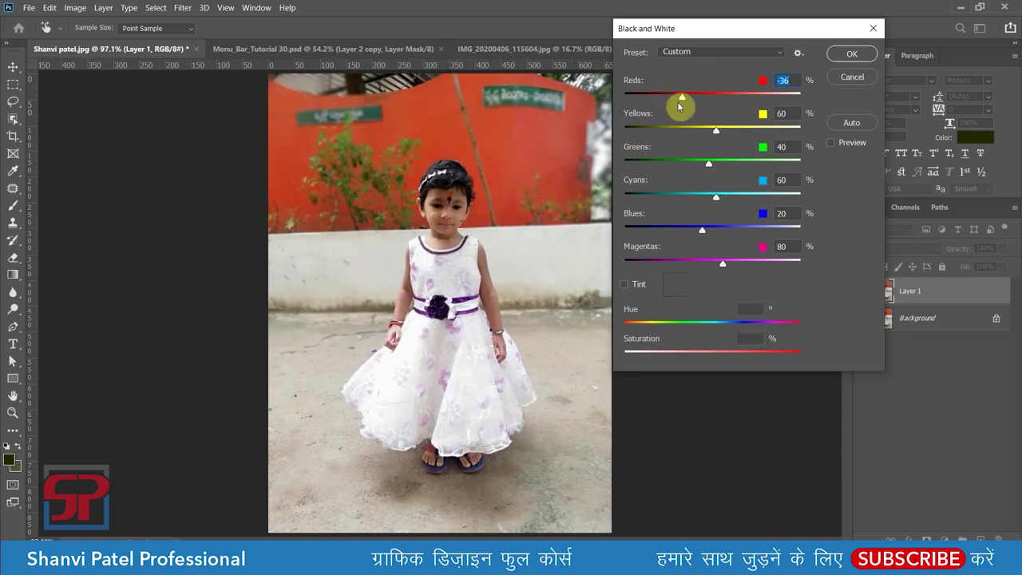
drag(677, 101, 667, 100)
With Preview on, set Reds to 0 and Yellows to 21.
click(830, 142)
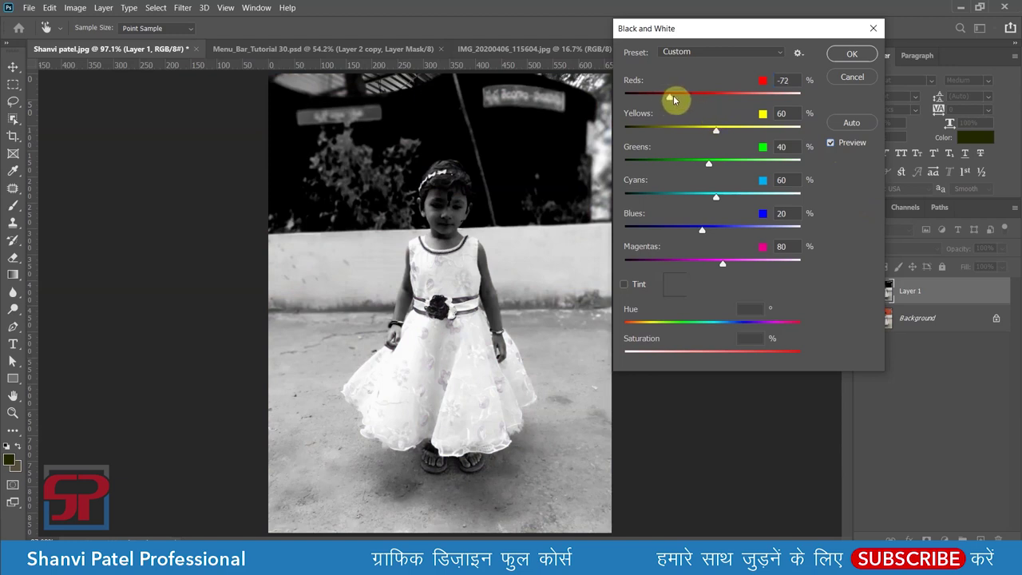
drag(533, 134, 526, 134)
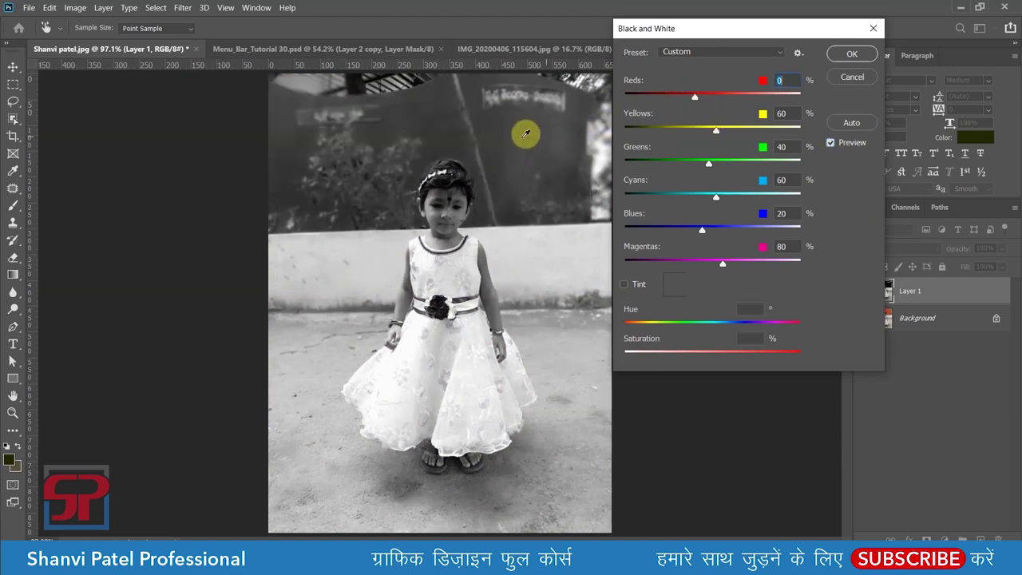
click(543, 248)
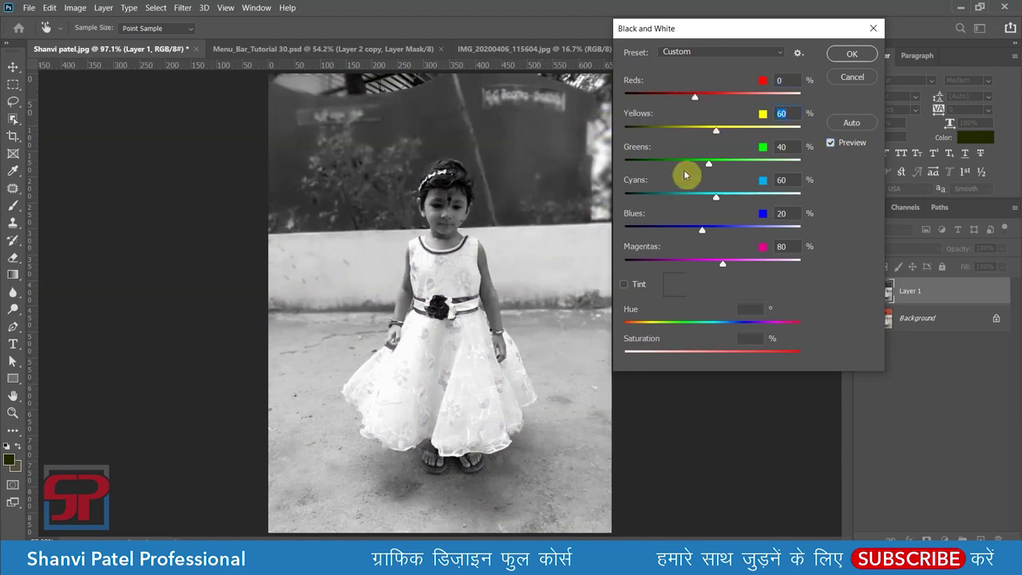
drag(718, 136, 694, 138)
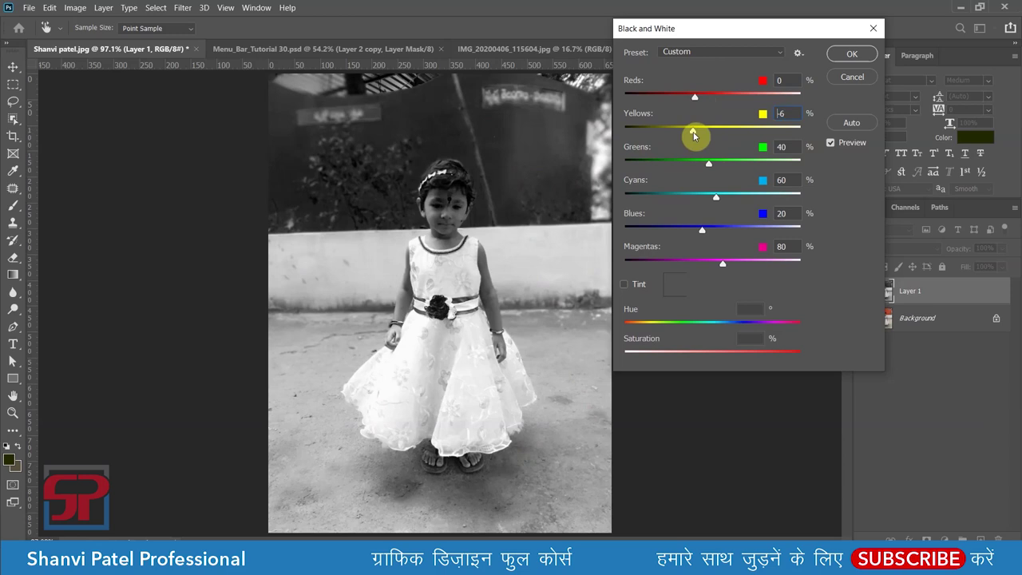
mouse_move(683, 137)
mouse_down()
mouse_move(805, 131)
mouse_move(711, 131)
mouse_up()
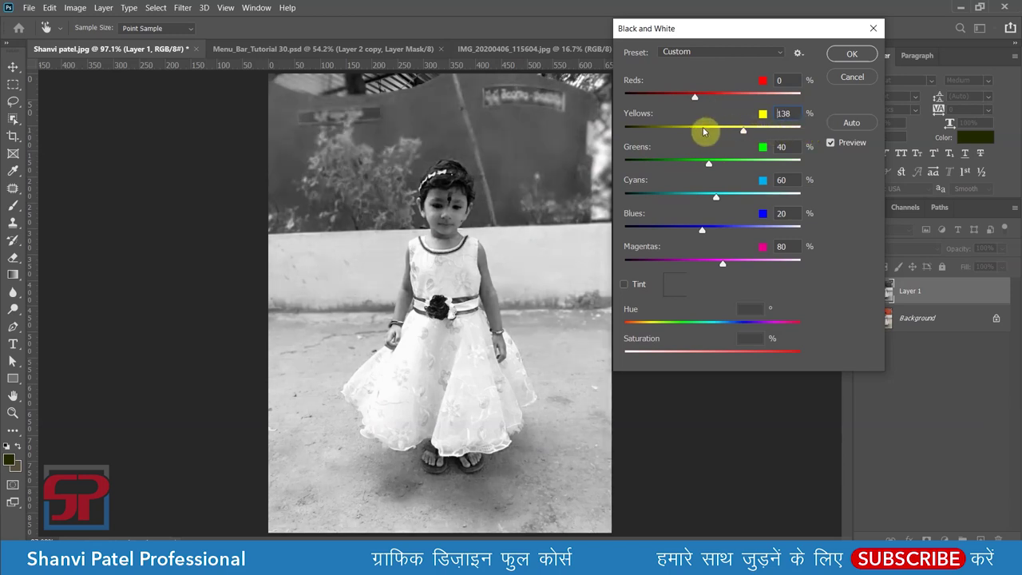
text(21)
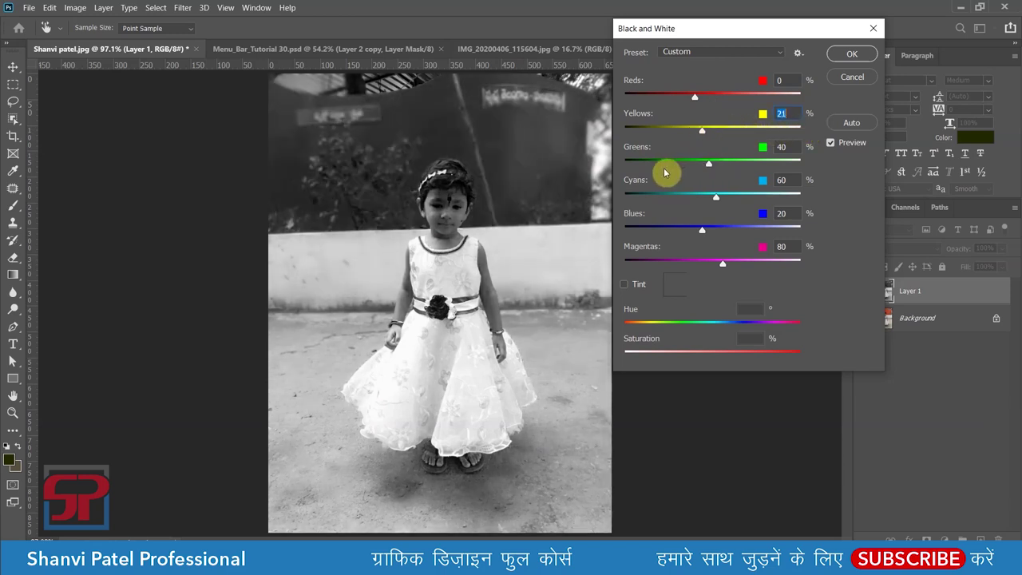
Set Greens to -6, toggling Preview to compare with the colour original.
mouse_move(703, 169)
mouse_down()
mouse_move(797, 174)
mouse_move(737, 178)
mouse_up()
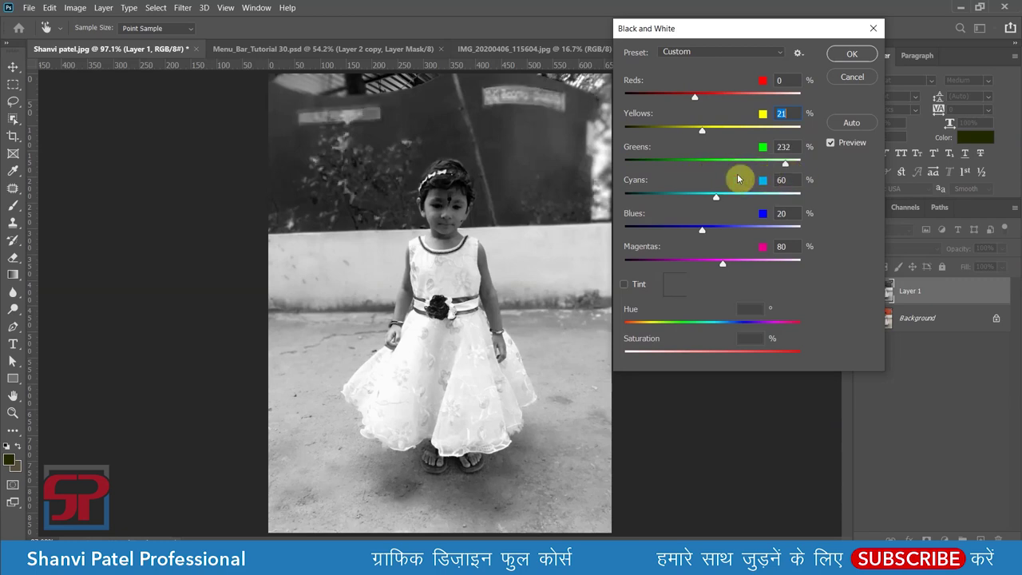
key(Tab)
text(21)
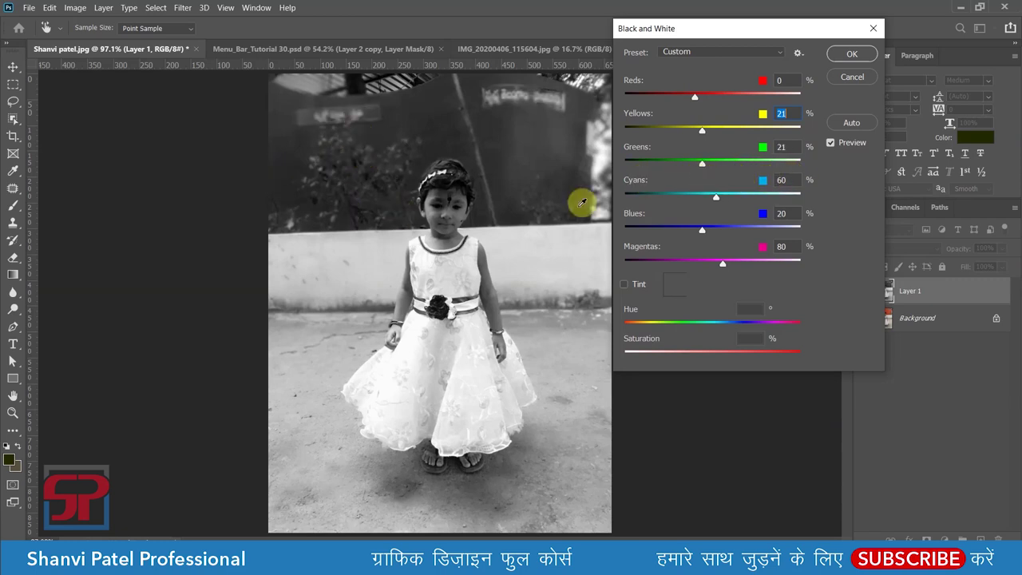
click(831, 143)
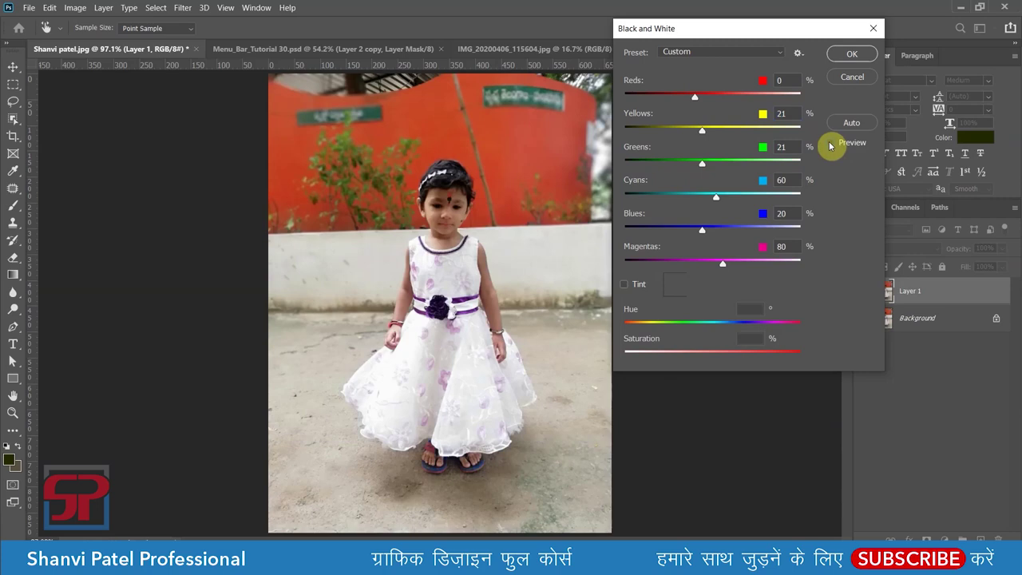
click(830, 143)
click(830, 143)
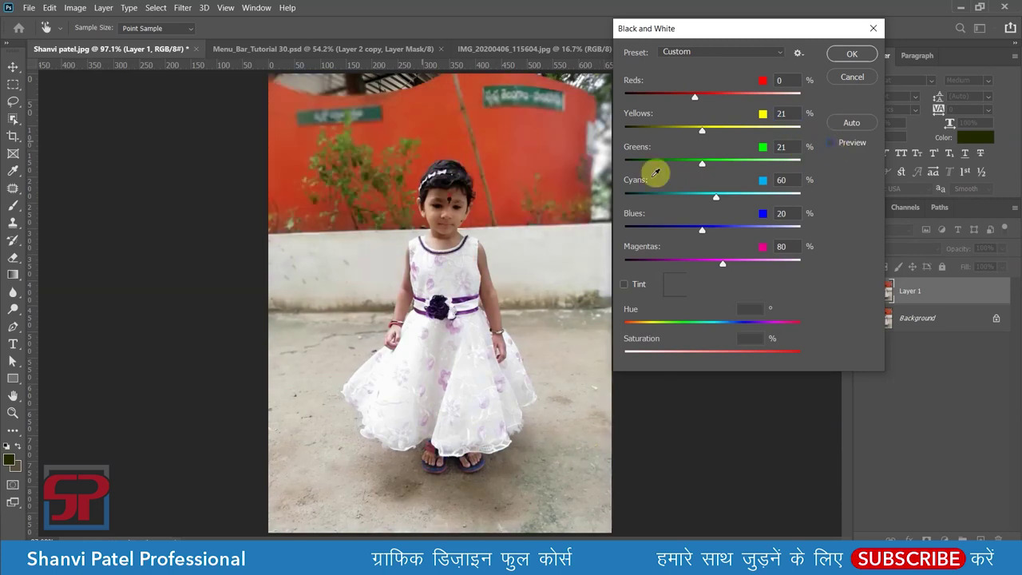
click(831, 143)
mouse_move(703, 163)
mouse_down()
mouse_move(693, 167)
mouse_move(715, 167)
mouse_up()
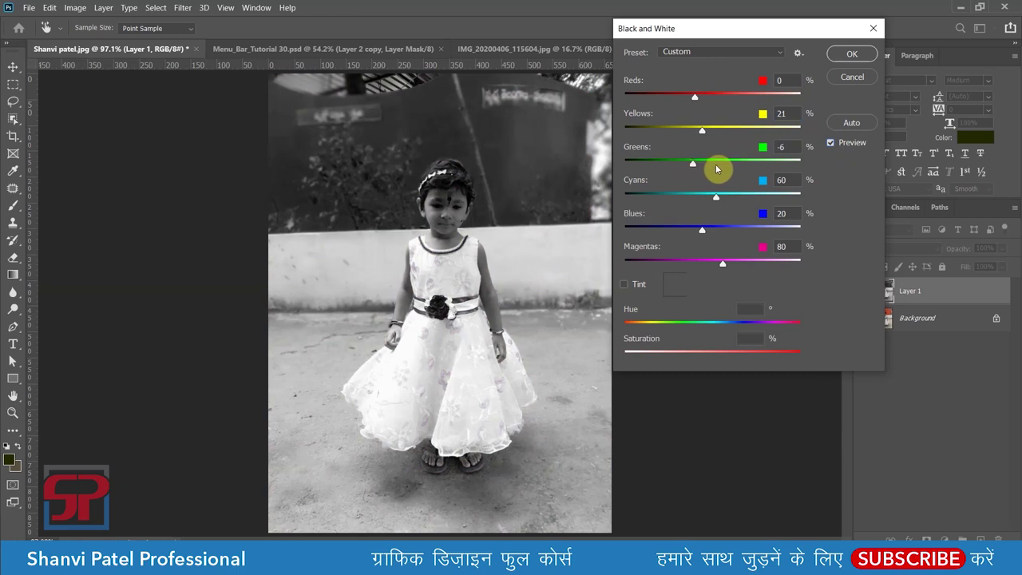
Set Greens 55, Cyans 74, Blues 62 and Magentas -43, turning the sash nearly black.
mouse_move(715, 198)
mouse_down()
mouse_move(685, 203)
mouse_move(745, 201)
mouse_up()
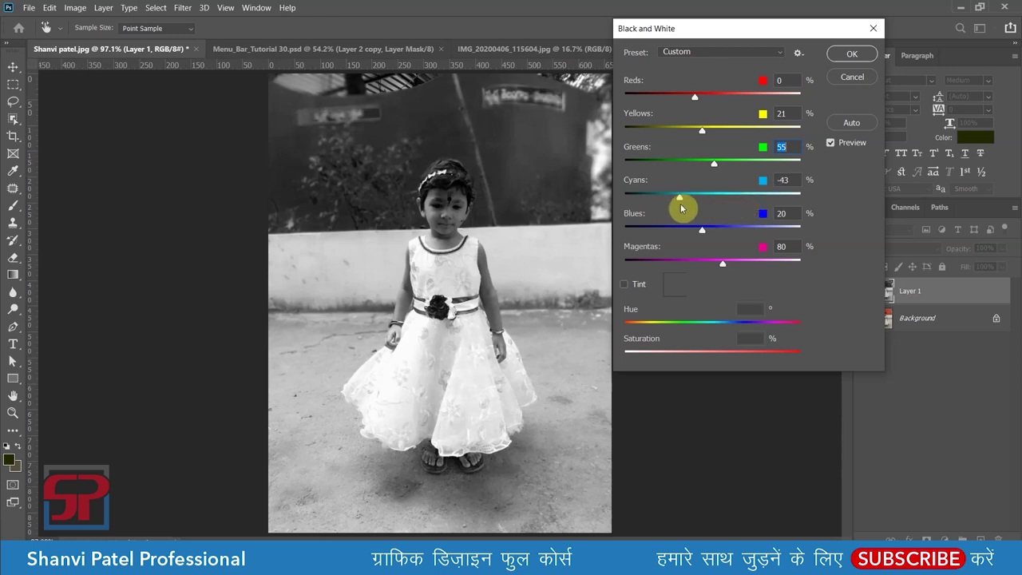
click(722, 206)
drag(700, 231, 658, 231)
drag(719, 231, 706, 231)
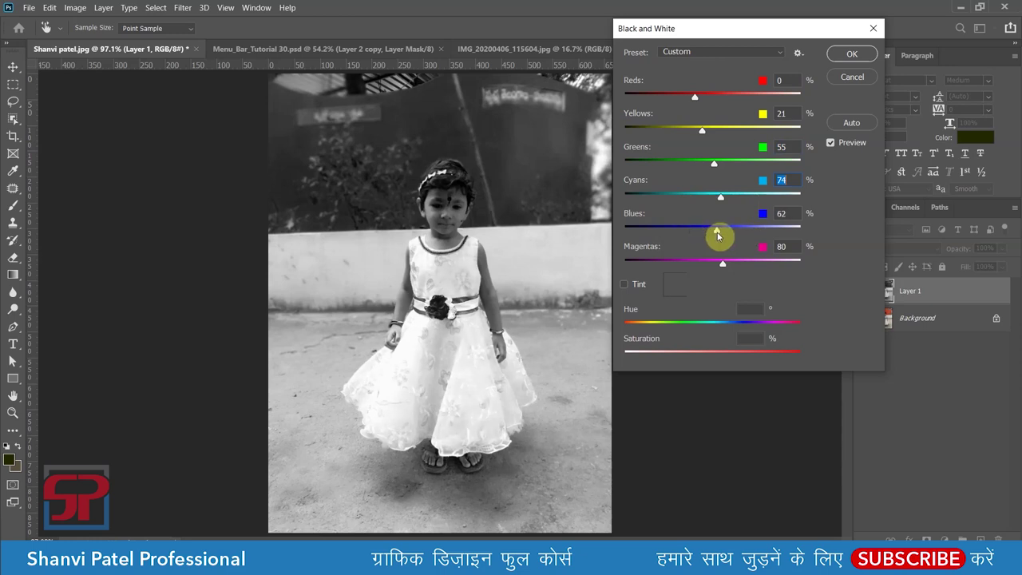
drag(724, 263, 681, 269)
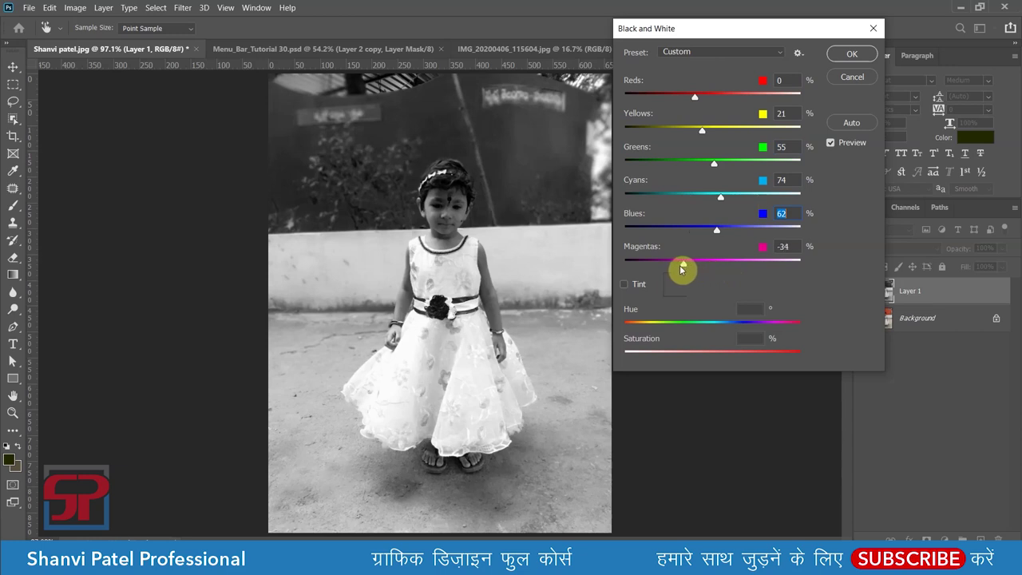
click(680, 269)
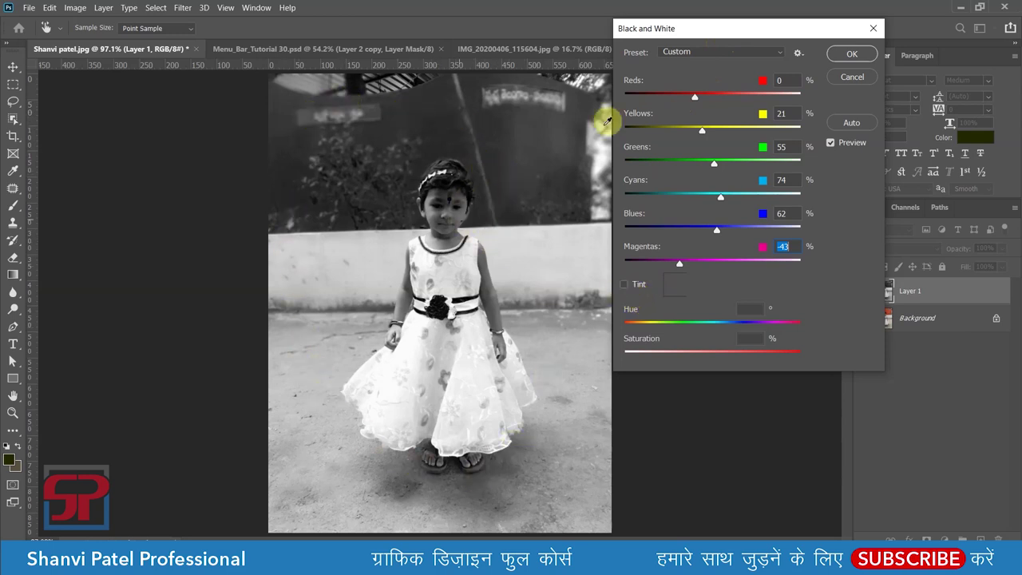
drag(695, 28, 728, 27)
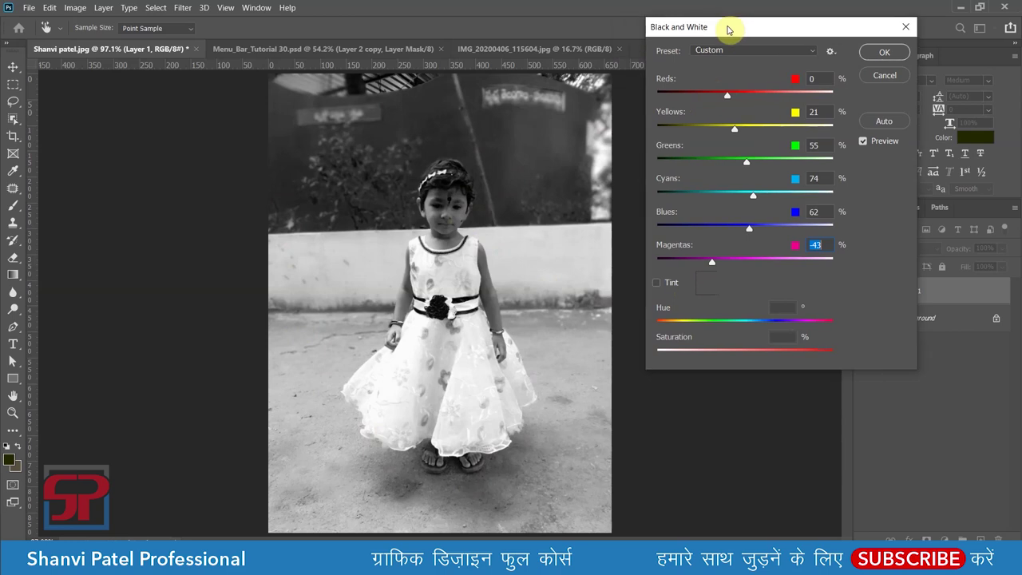
click(659, 283)
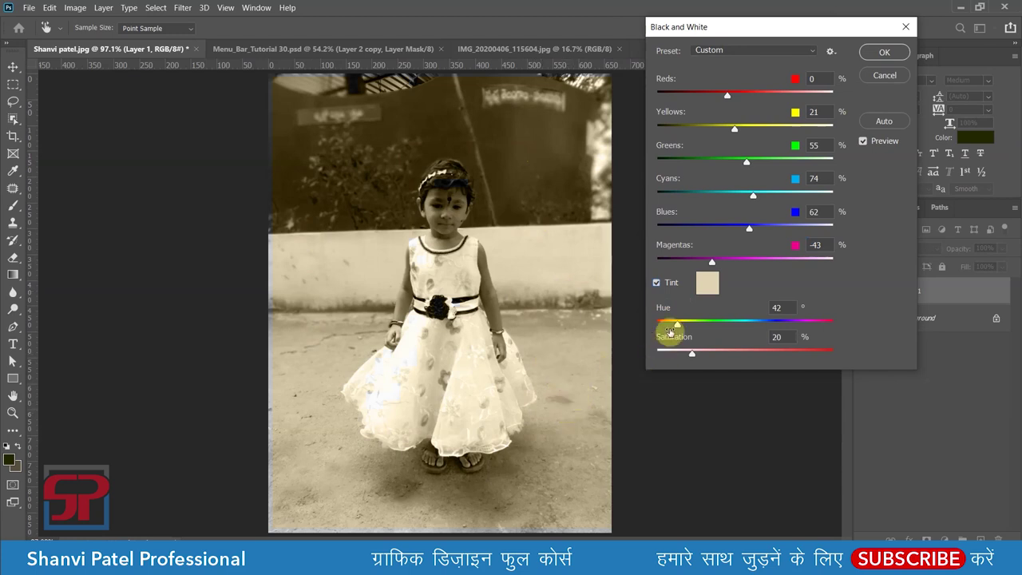
Tune the tint to Hue 34 and Saturation 37 for a warm sepia, then apply.
drag(675, 327, 705, 326)
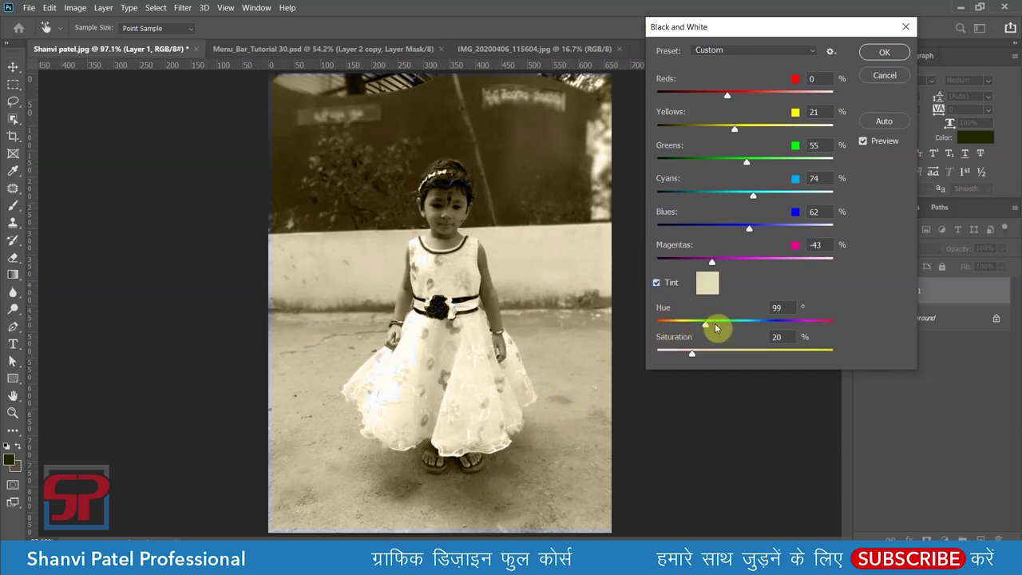
mouse_move(797, 326)
mouse_down()
mouse_move(683, 329)
mouse_move(744, 335)
mouse_move(741, 354)
mouse_move(668, 359)
mouse_up()
click(768, 356)
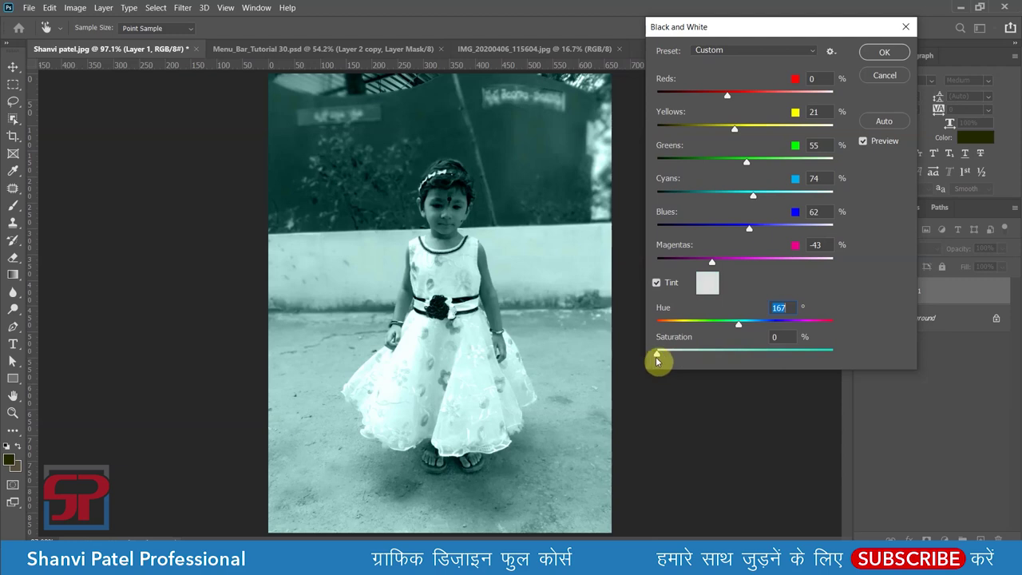
drag(693, 356, 844, 354)
mouse_move(743, 332)
mouse_down()
mouse_move(697, 336)
mouse_move(817, 342)
mouse_up()
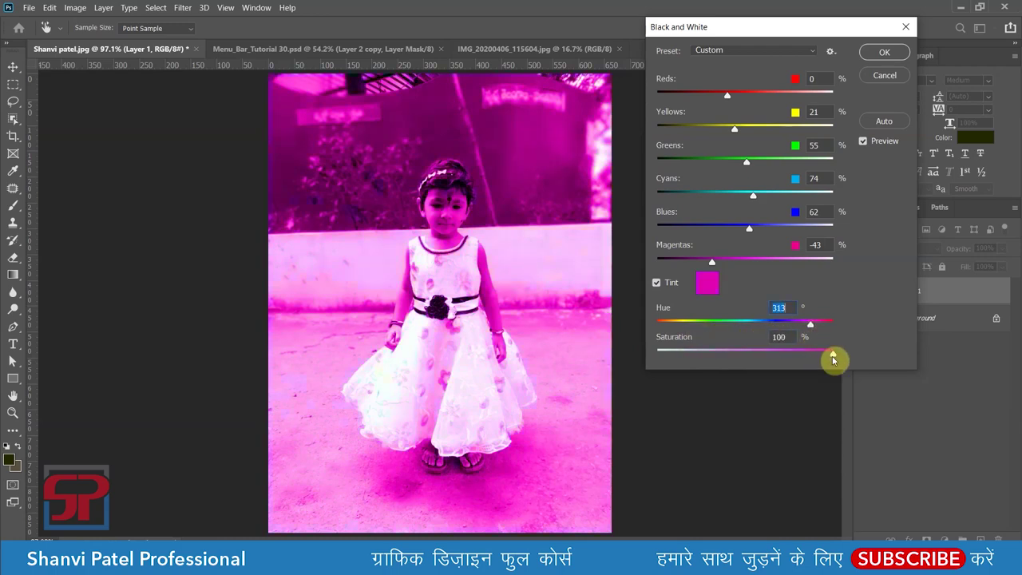
drag(742, 356, 722, 356)
mouse_move(811, 325)
mouse_down()
mouse_move(716, 325)
mouse_move(704, 355)
mouse_move(678, 328)
mouse_move(721, 354)
mouse_move(669, 327)
mouse_up()
mouse_move(719, 353)
mouse_down()
mouse_move(754, 359)
mouse_move(724, 359)
mouse_up()
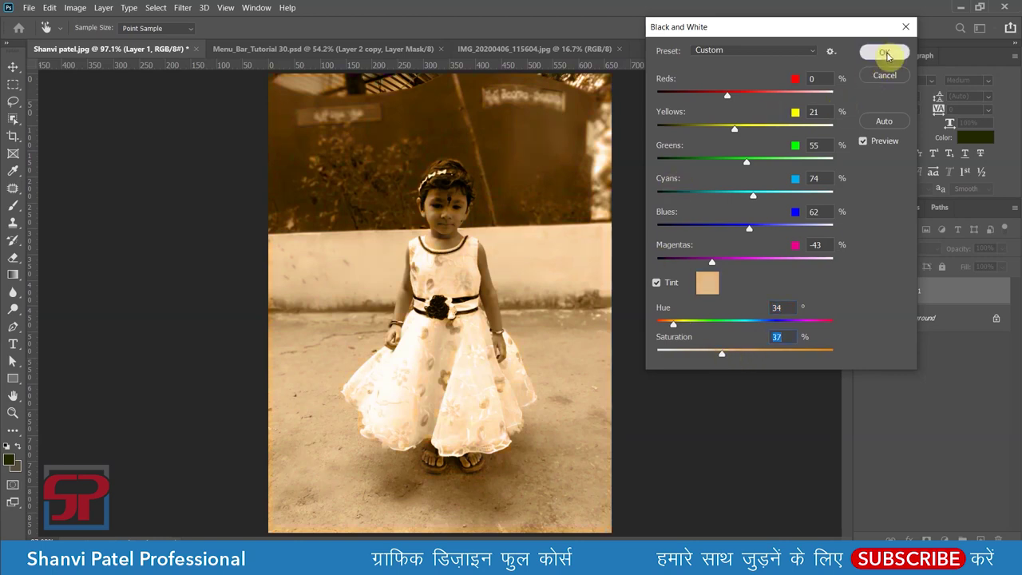
click(884, 51)
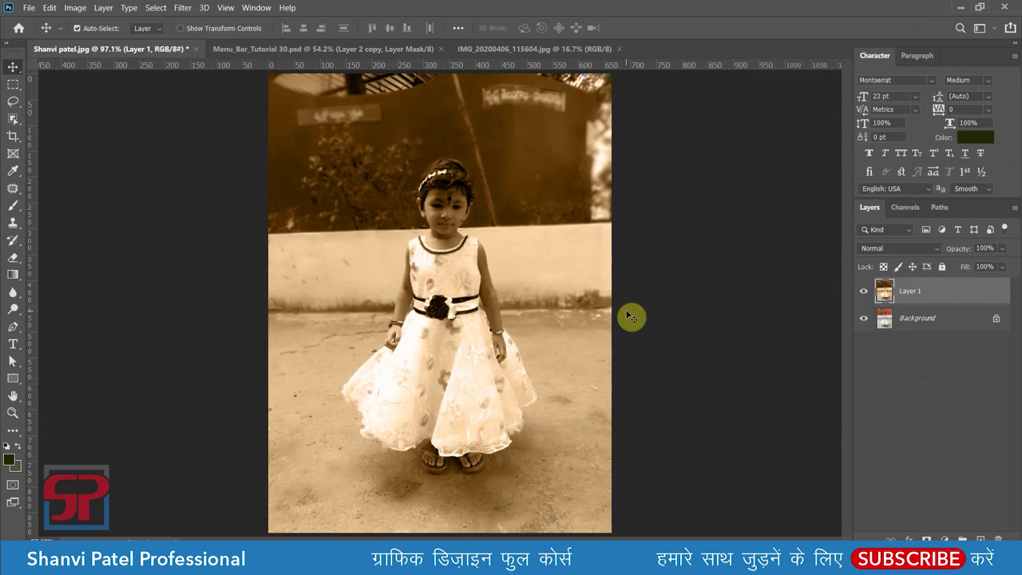